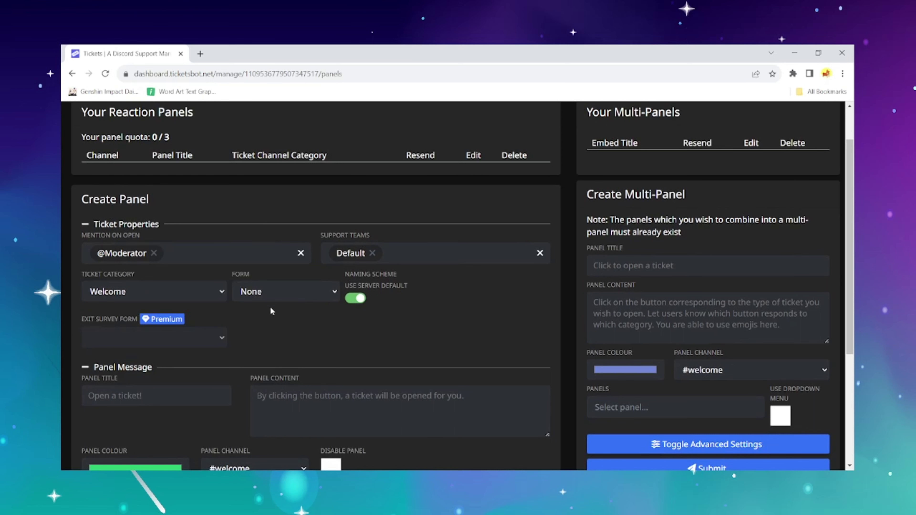
- Set the new reaction panel's ticket category to Feedback
{"action": "scroll", "coordinate": [269, 306], "scroll_direction": "down", "scroll_amount": 1}
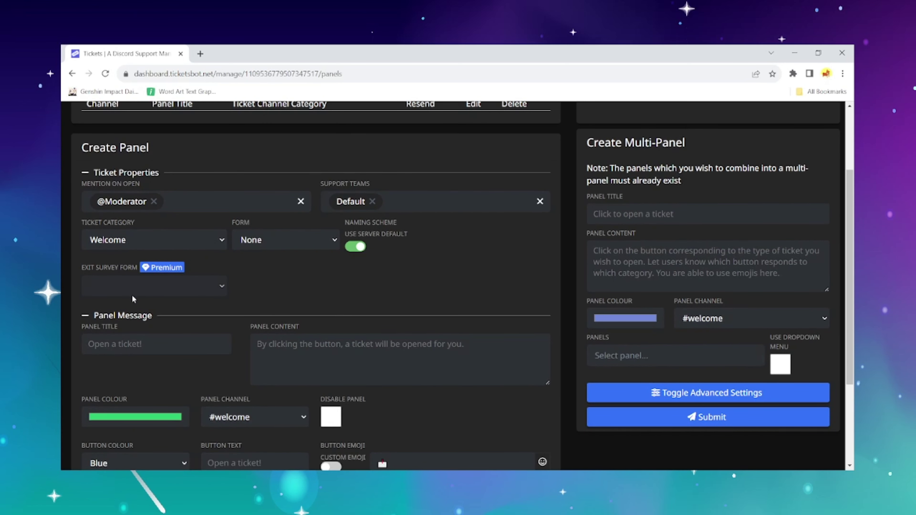
{"action": "left_click", "coordinate": [141, 274]}
{"action": "scroll", "coordinate": [253, 280], "scroll_direction": "down", "scroll_amount": 1}
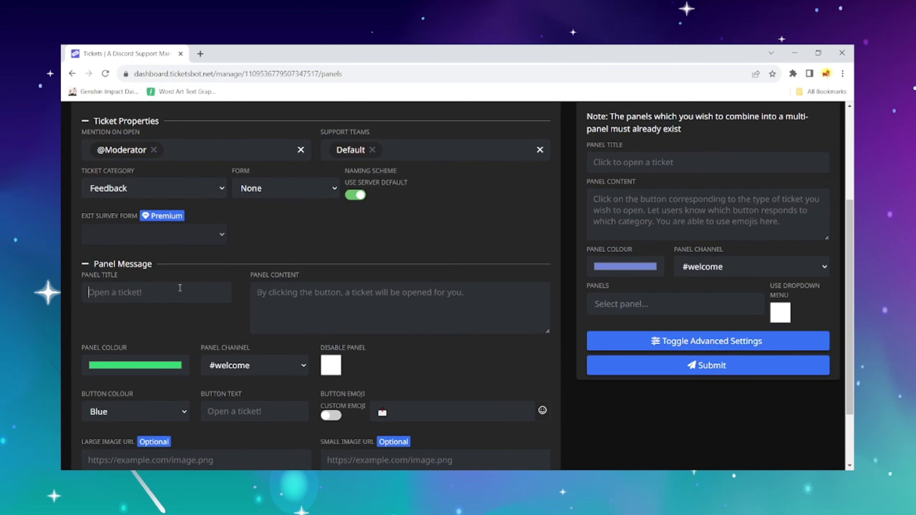
- Enter "Support & Help" as both the panel title and the button text
{"action": "type", "text": "Support & Help"}
{"action": "scroll", "coordinate": [242, 367], "scroll_direction": "down", "scroll_amount": 1}
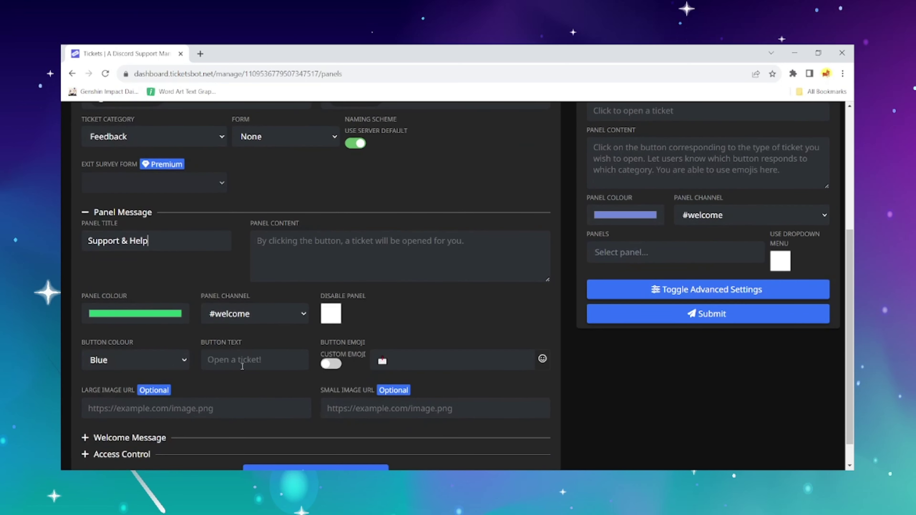
{"action": "left_click", "coordinate": [256, 357]}
{"action": "type", "text": "Support & Help"}
- Set the panel channel to #contact-staff and change the panel colour to purple
{"action": "left_click", "coordinate": [260, 310]}
{"action": "left_click", "coordinate": [264, 181]}
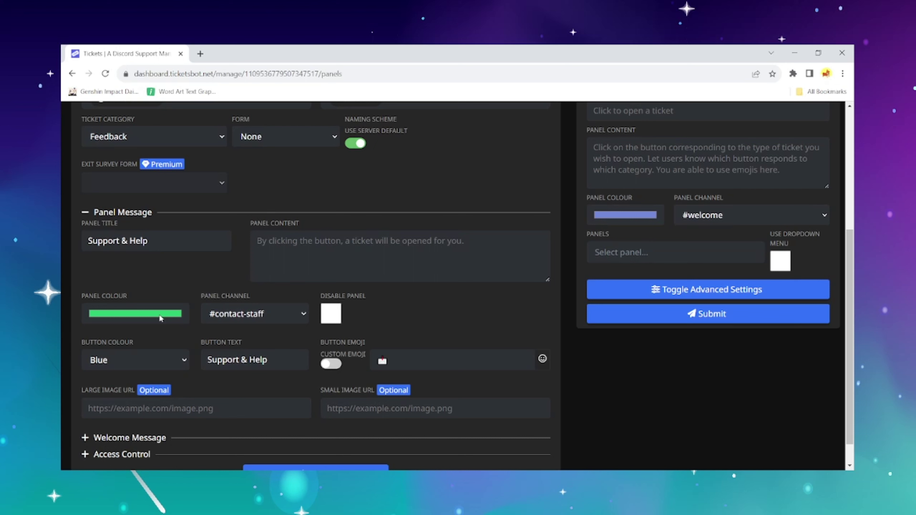
{"action": "left_click", "coordinate": [148, 406]}
{"action": "left_click_drag", "start_coordinate": [161, 337], "coordinate": [156, 335]}
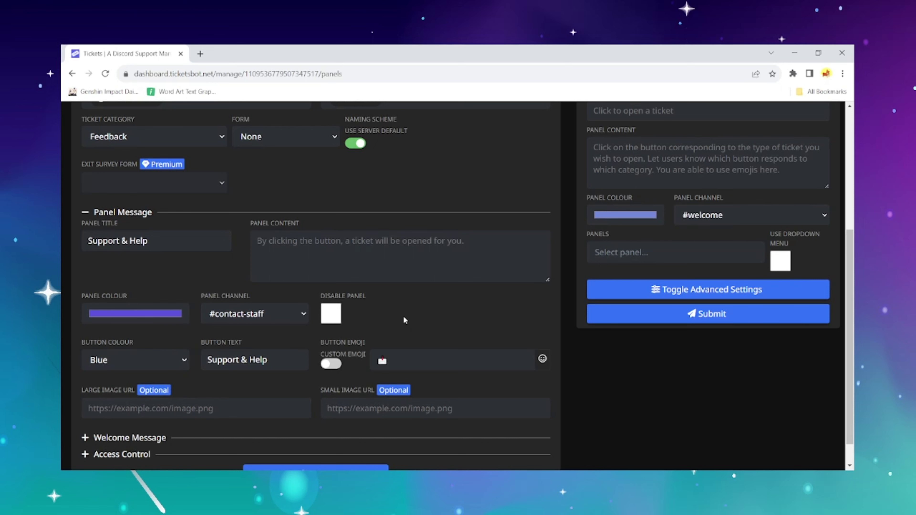
- Replace the default button emoji with the orange ticket emoji, searching the emoji picker for "tic"
{"action": "scroll", "coordinate": [403, 315], "scroll_direction": "down", "scroll_amount": 1}
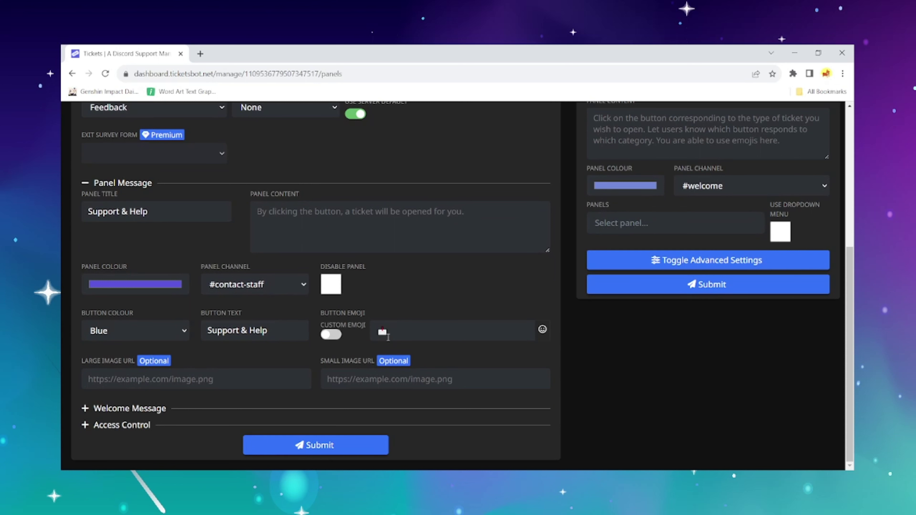
{"action": "left_click", "coordinate": [388, 332]}
{"action": "key", "text": "BackSpace"}
{"action": "left_click", "coordinate": [544, 330]}
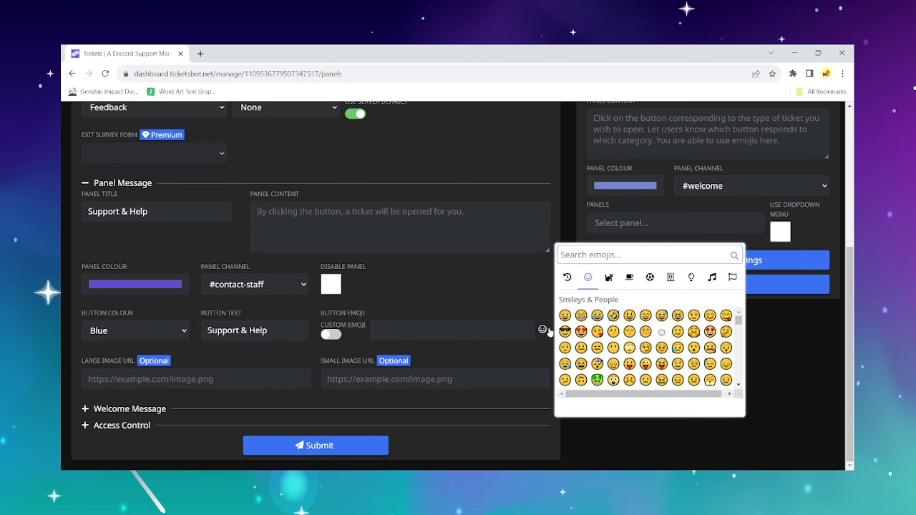
{"action": "scroll", "coordinate": [620, 327], "scroll_direction": "up", "scroll_amount": 2}
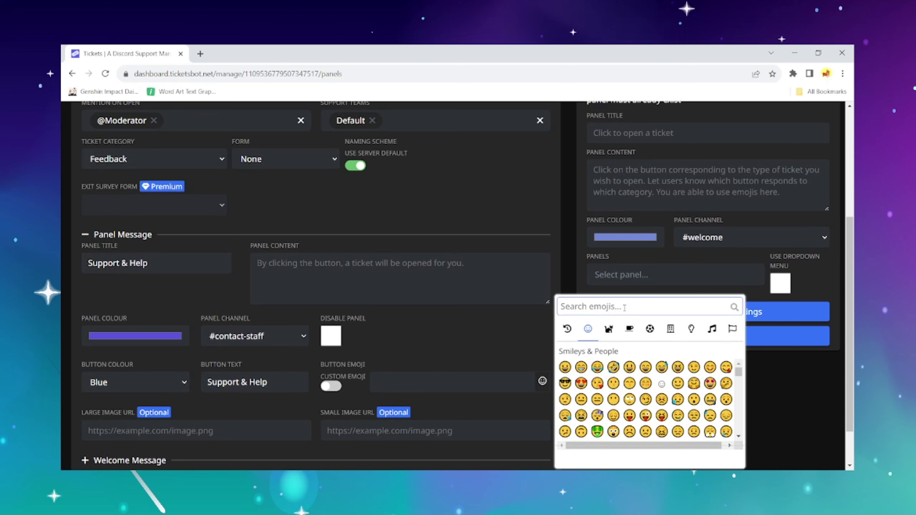
{"action": "type", "text": "ti"}
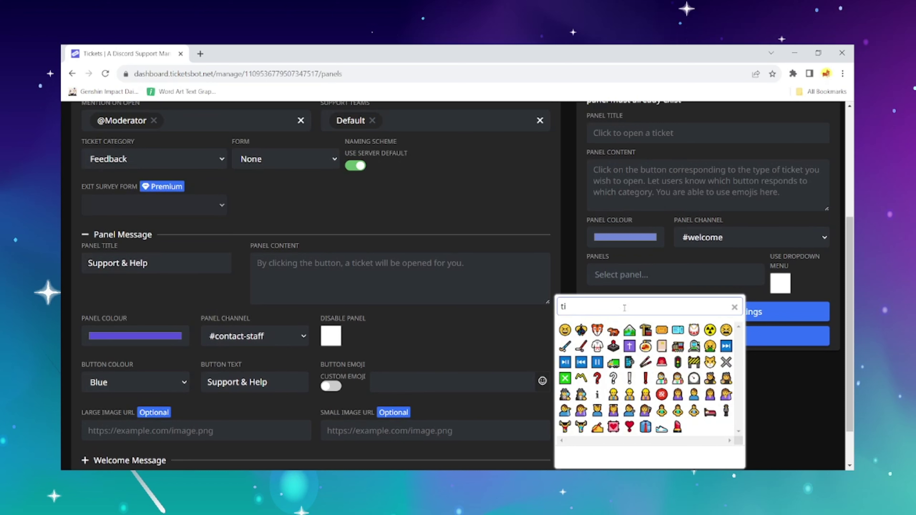
{"action": "type", "text": "c"}
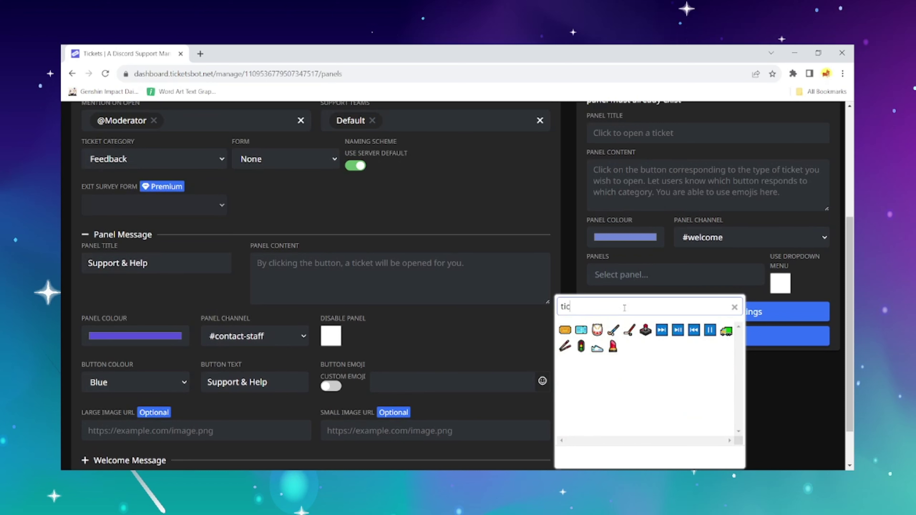
{"action": "left_click", "coordinate": [565, 329]}
- Submit the Support & Help panel and dismiss the confirmation
{"action": "scroll", "coordinate": [361, 340], "scroll_direction": "down", "scroll_amount": 2}
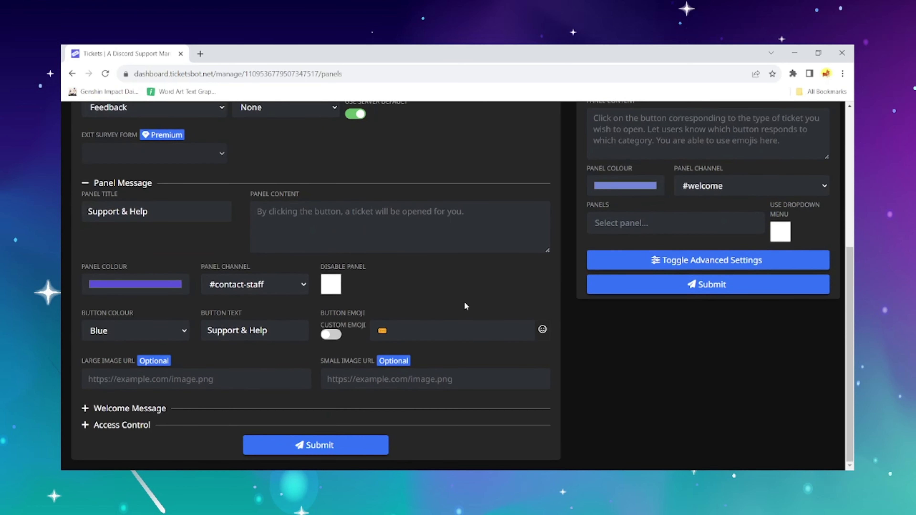
{"action": "left_click", "coordinate": [329, 450]}
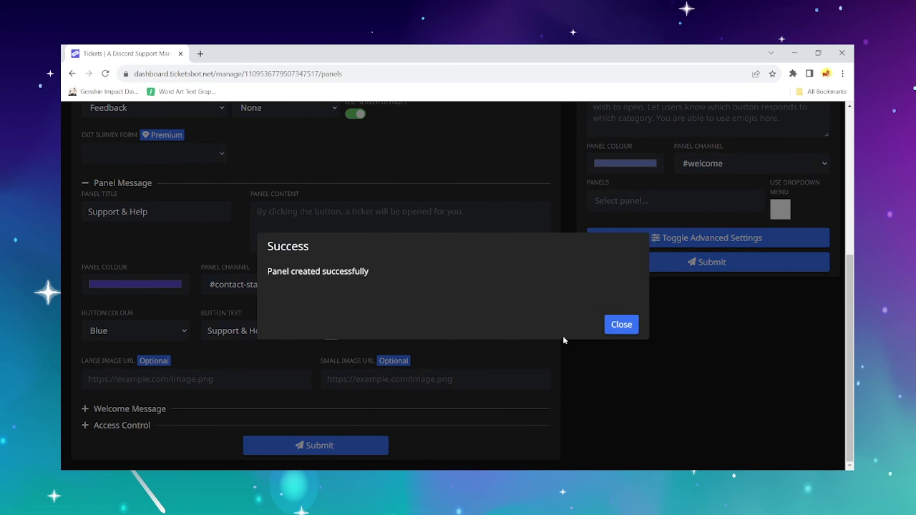
{"action": "left_click", "coordinate": [621, 325]}
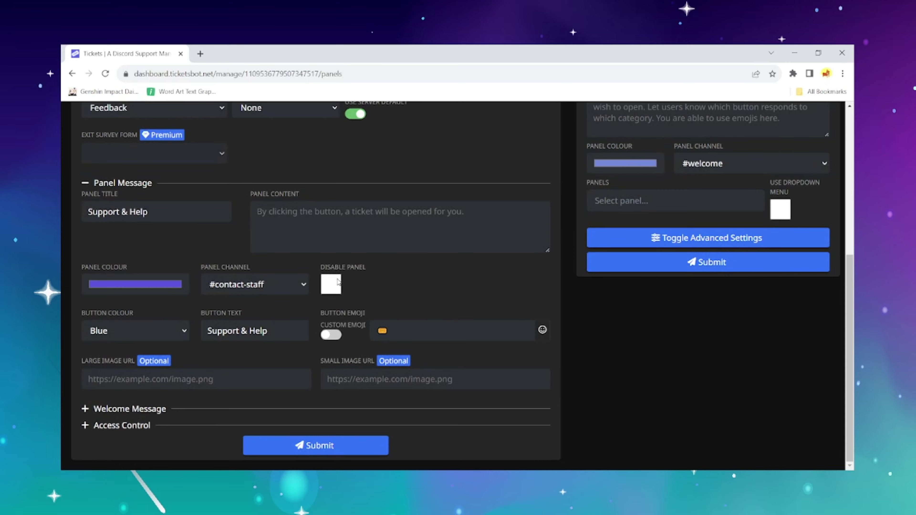
- Change the title in the Create Panel form to "Partnerships & Collaboration" for a second panel
{"action": "scroll", "coordinate": [389, 294], "scroll_direction": "up", "scroll_amount": 3}
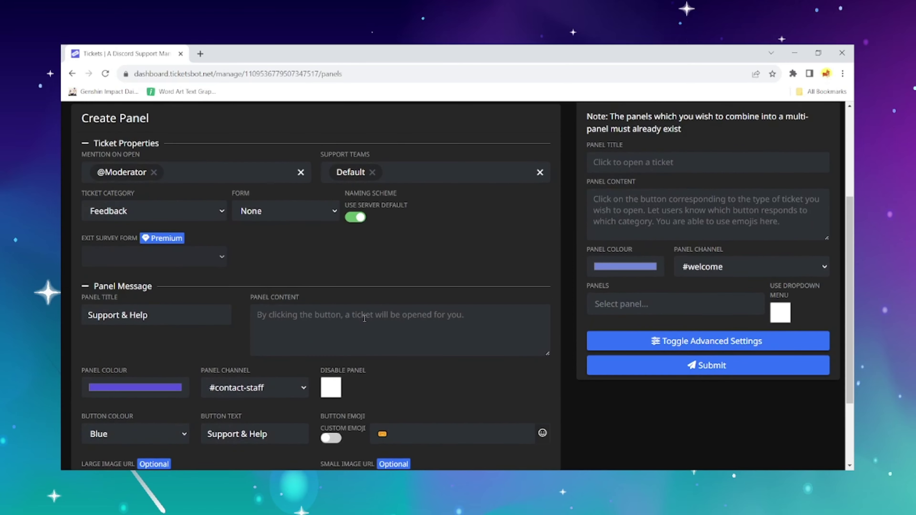
{"action": "scroll", "coordinate": [364, 319], "scroll_direction": "up", "scroll_amount": 4}
{"action": "scroll", "coordinate": [364, 321], "scroll_direction": "down", "scroll_amount": 4}
{"action": "scroll", "coordinate": [364, 323], "scroll_direction": "up", "scroll_amount": 4}
{"action": "scroll", "coordinate": [365, 325], "scroll_direction": "down", "scroll_amount": 5}
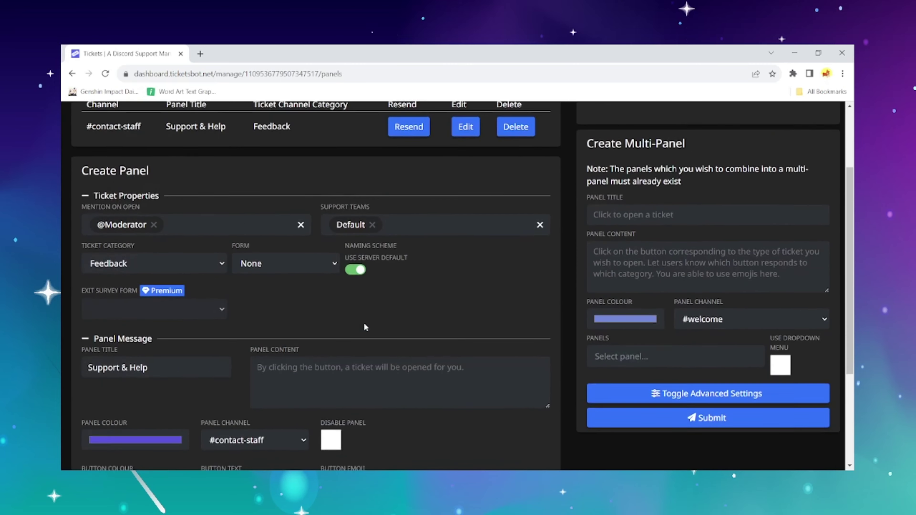
{"action": "left_click_drag", "start_coordinate": [175, 267], "coordinate": [78, 260]}
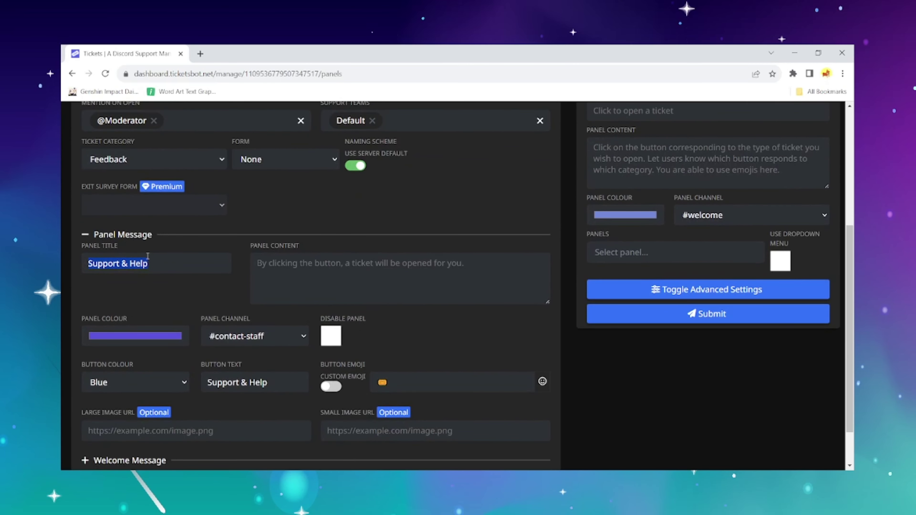
{"action": "type", "text": "Partnersh"}
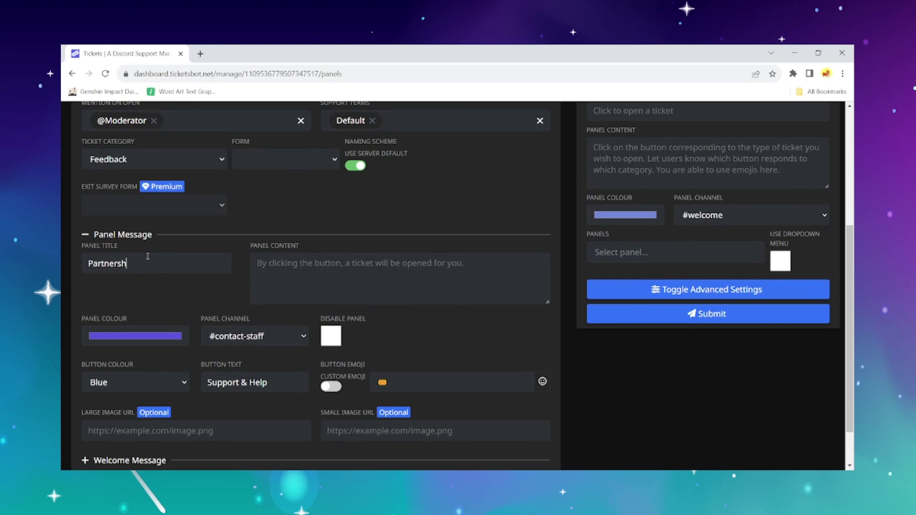
{"action": "type", "text": "ips & Collaboration"}
- Replace the button text with "Partnerships & Collaboration"
{"action": "left_click_drag", "start_coordinate": [269, 382], "coordinate": [200, 395]}
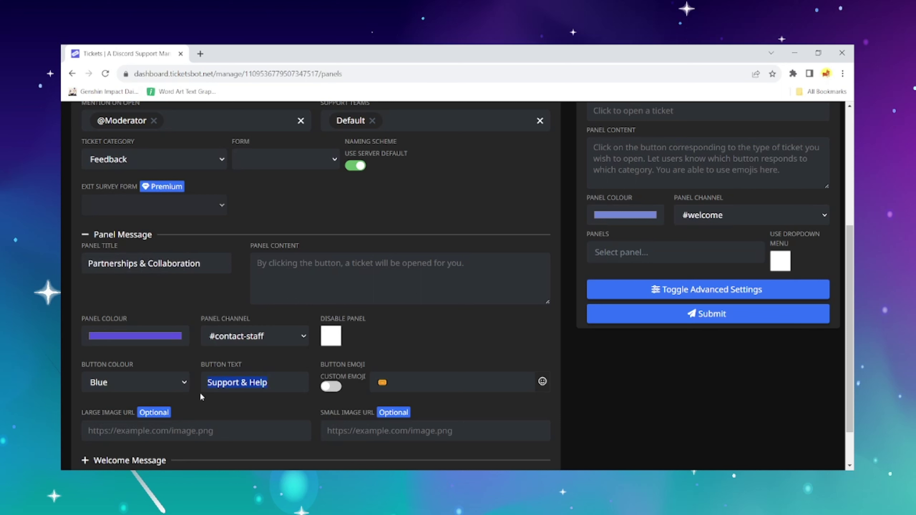
{"action": "type", "text": "Partnerships & Col"}
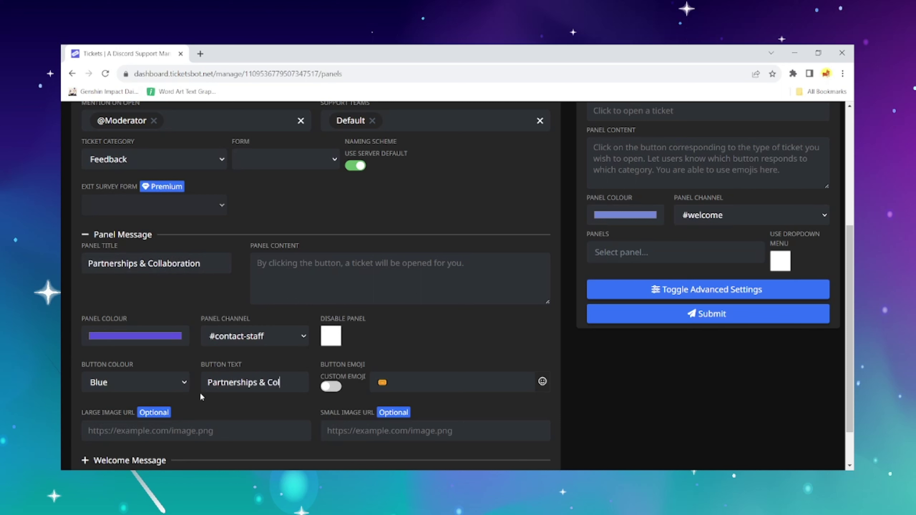
{"action": "type", "text": "laboration"}
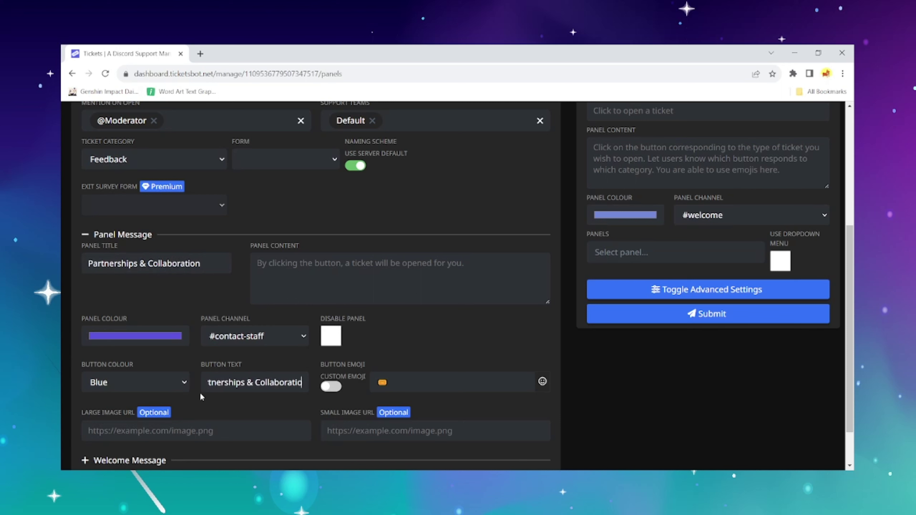
- Replace the ticket button emoji with the handshake emoji, searching the emoji picker for "hand"
{"action": "left_click", "coordinate": [414, 380]}
{"action": "key", "text": "BackSpace"}
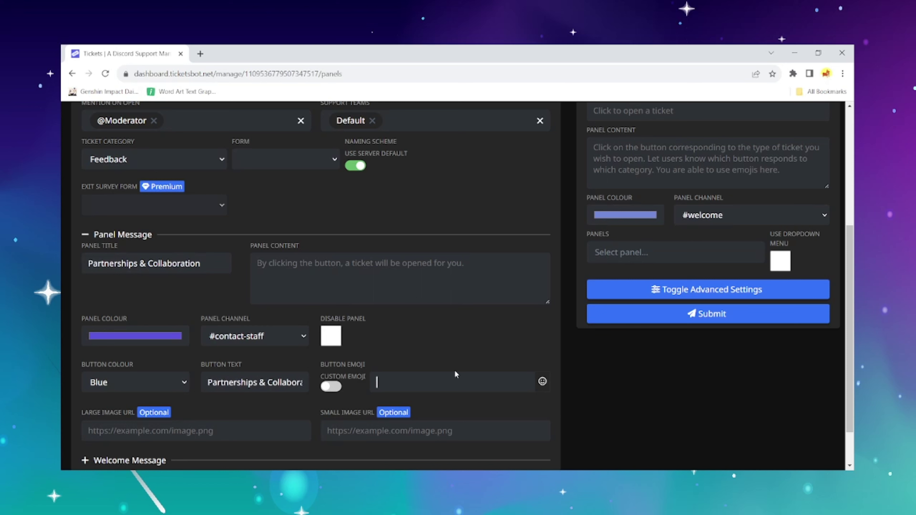
{"action": "left_click", "coordinate": [543, 382]}
{"action": "type", "text": "hand"}
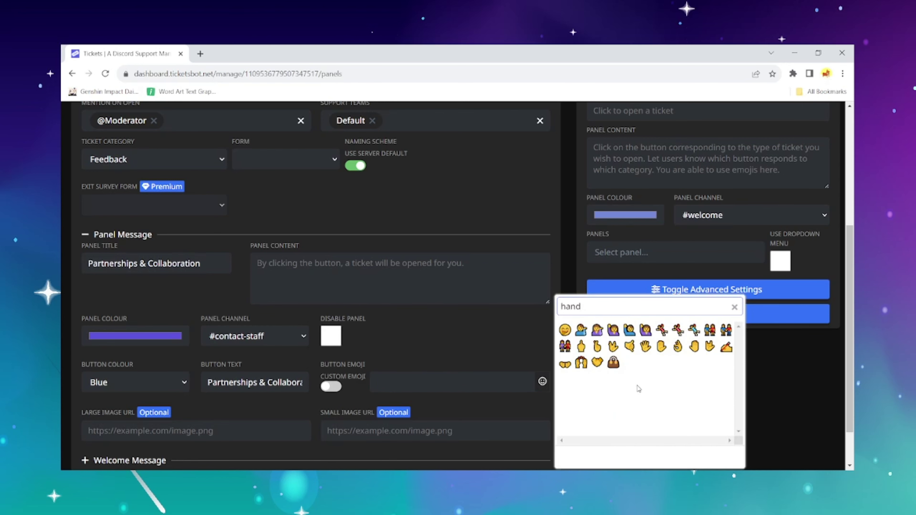
{"action": "left_click", "coordinate": [597, 365]}
- Submit the Partnerships & Collaboration panel and dismiss the confirmation
{"action": "scroll", "coordinate": [469, 379], "scroll_direction": "down", "scroll_amount": 2}
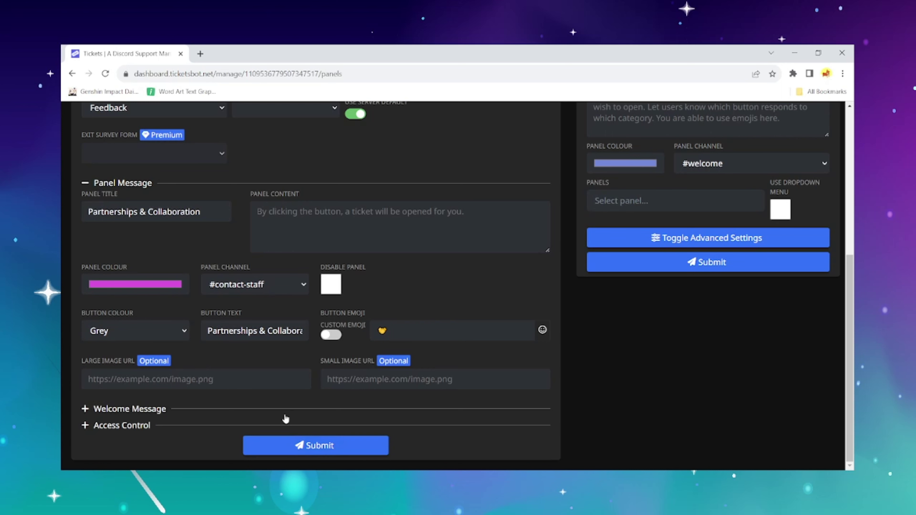
{"action": "left_click", "coordinate": [334, 451]}
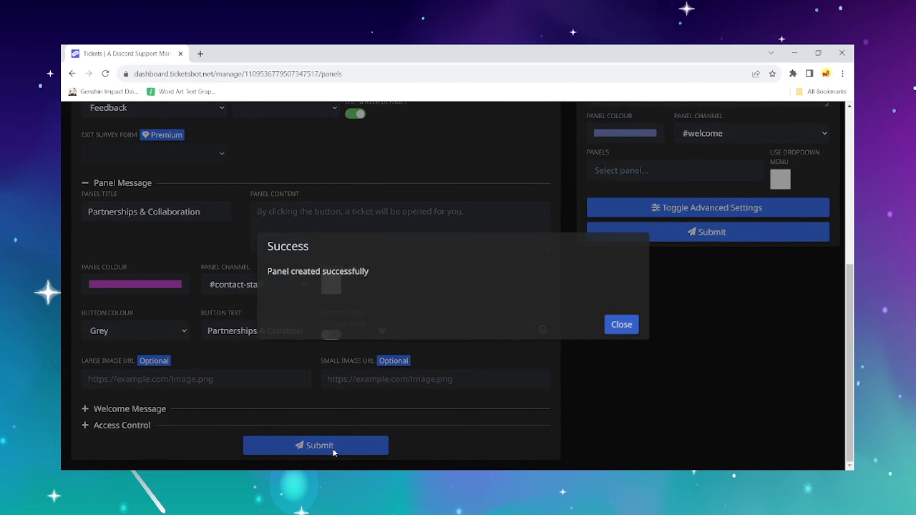
{"action": "left_click", "coordinate": [623, 326]}
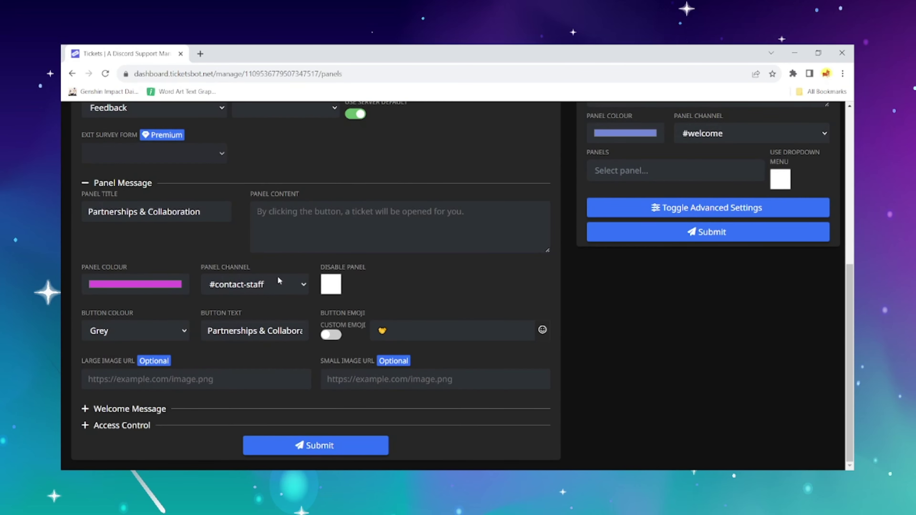
- Change the title in the Create Panel form to "Something Else" for a third panel
{"action": "scroll", "coordinate": [222, 221], "scroll_direction": "up", "scroll_amount": 8}
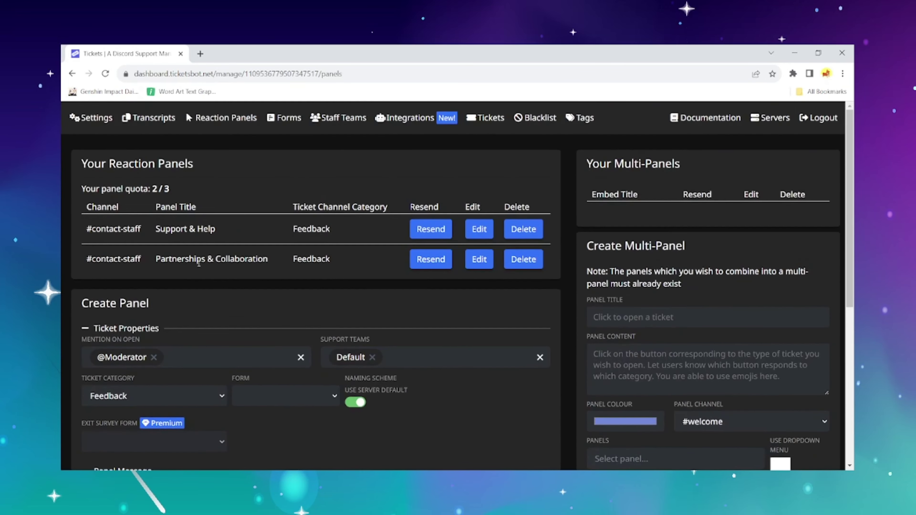
{"action": "scroll", "coordinate": [203, 280], "scroll_direction": "down", "scroll_amount": 6}
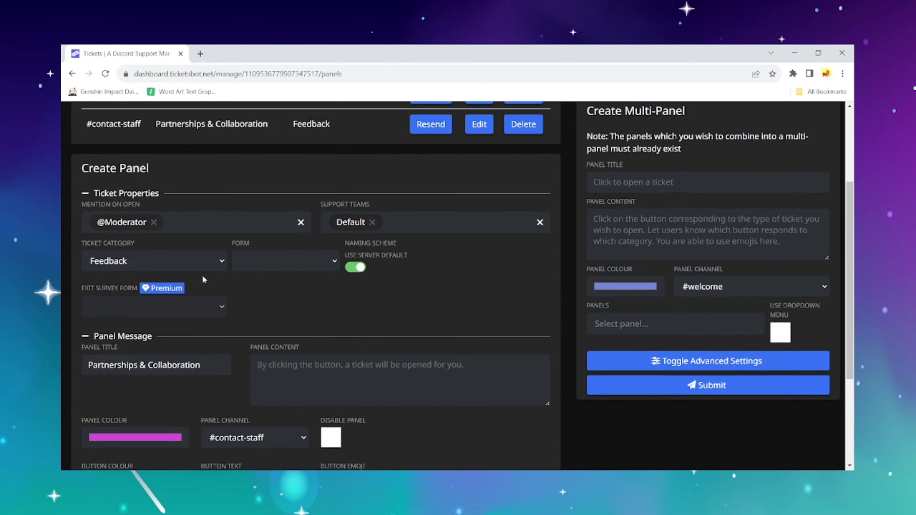
{"action": "left_click_drag", "start_coordinate": [205, 249], "coordinate": [74, 245]}
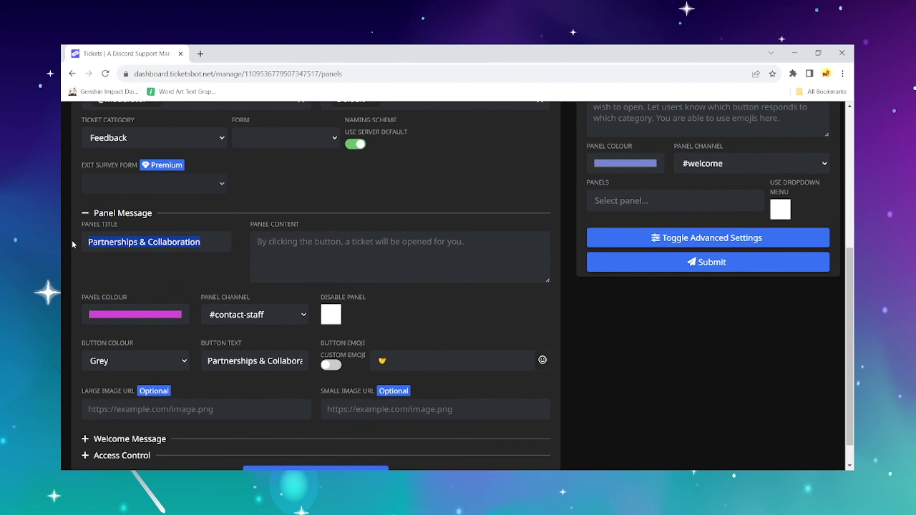
{"action": "type", "text": "So"}
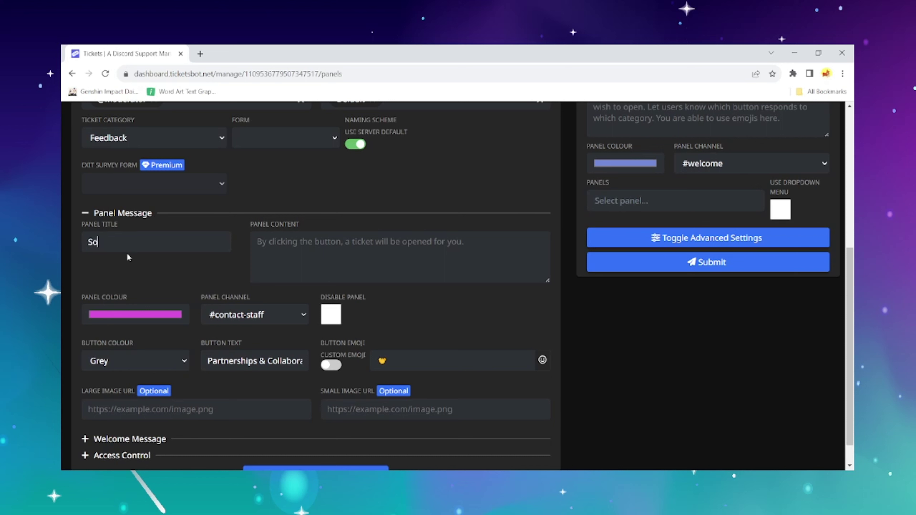
{"action": "type", "text": "mething Else"}
- Replace the button text with "Something Else"
{"action": "left_click_drag", "start_coordinate": [208, 362], "coordinate": [310, 364]}
{"action": "key", "text": "BackSpace"}
{"action": "type", "text": "S"}
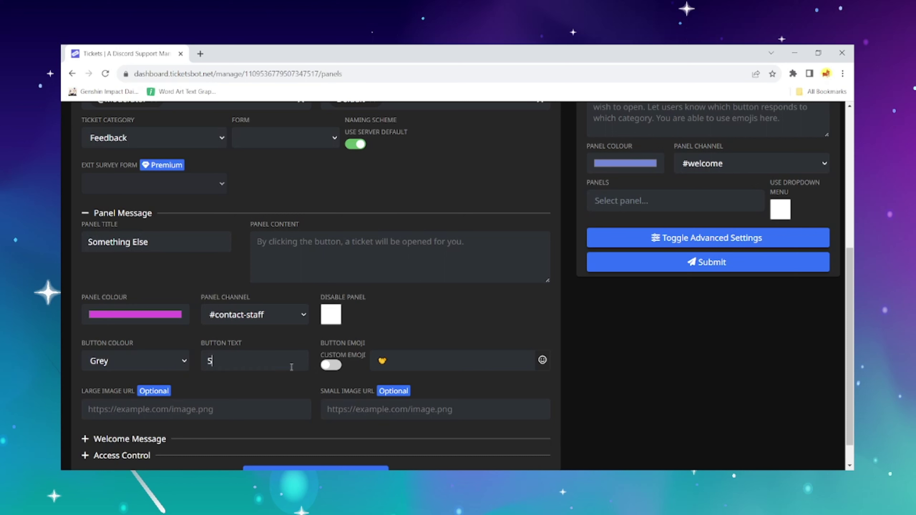
{"action": "type", "text": "omething Else"}
- Replace the handshake button emoji with the red question mark, searching the emoji picker for "question"
{"action": "left_click", "coordinate": [495, 360]}
{"action": "key", "text": "BackSpace"}
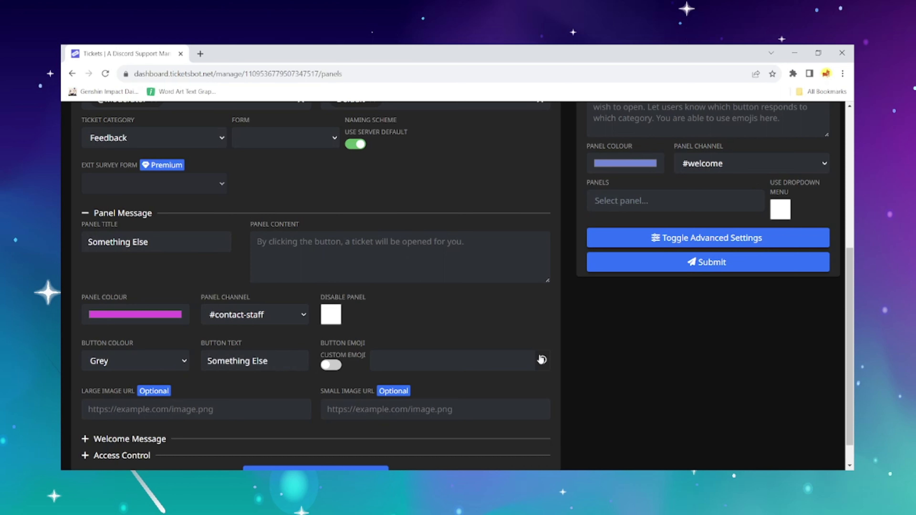
{"action": "left_click", "coordinate": [542, 360]}
{"action": "type", "text": "question"}
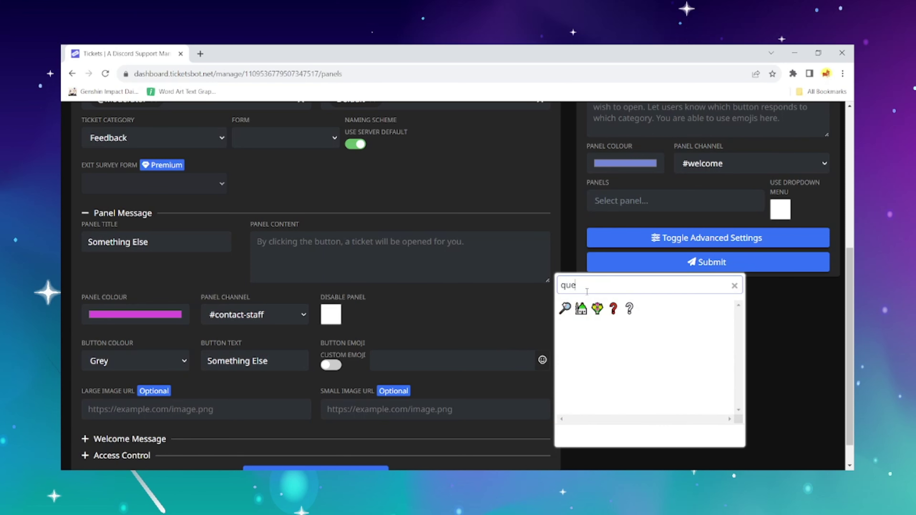
{"action": "left_click", "coordinate": [567, 308]}
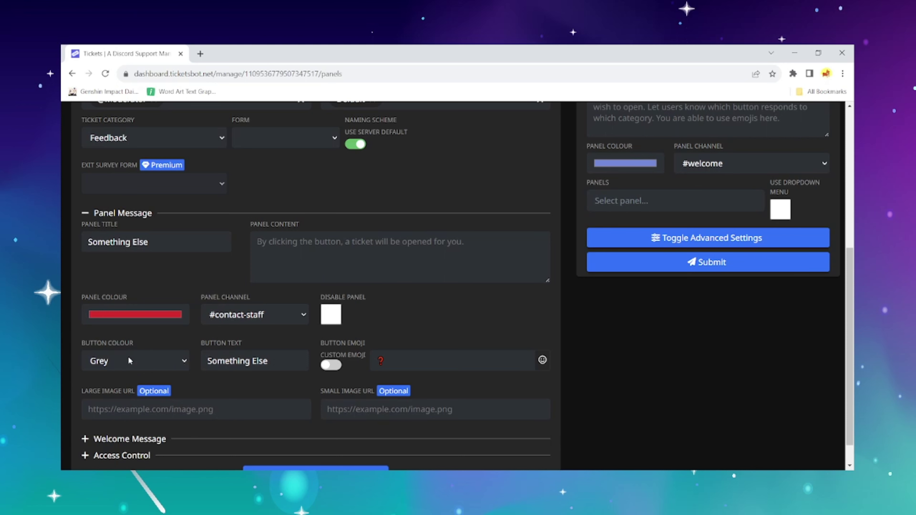
- Set the button colour to Red and submit the Something Else panel
{"action": "left_click", "coordinate": [104, 413]}
{"action": "scroll", "coordinate": [440, 323], "scroll_direction": "down", "scroll_amount": 1}
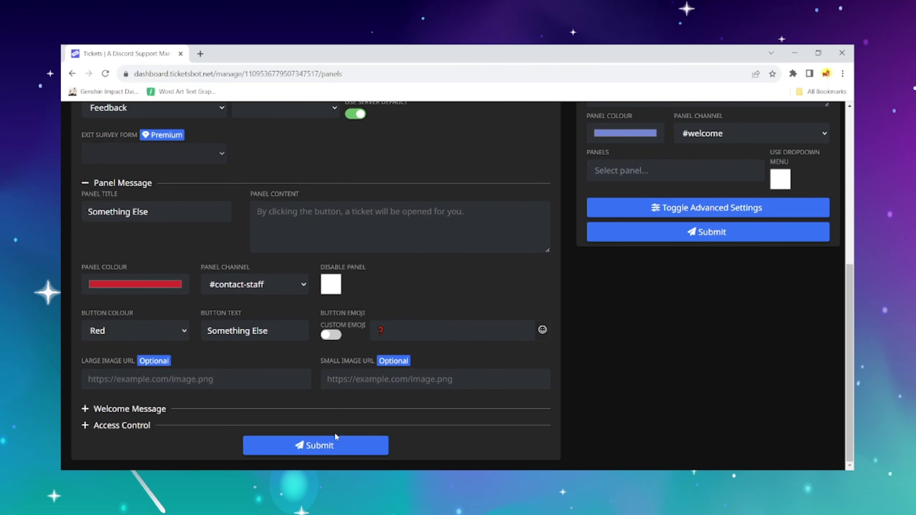
{"action": "left_click", "coordinate": [331, 447]}
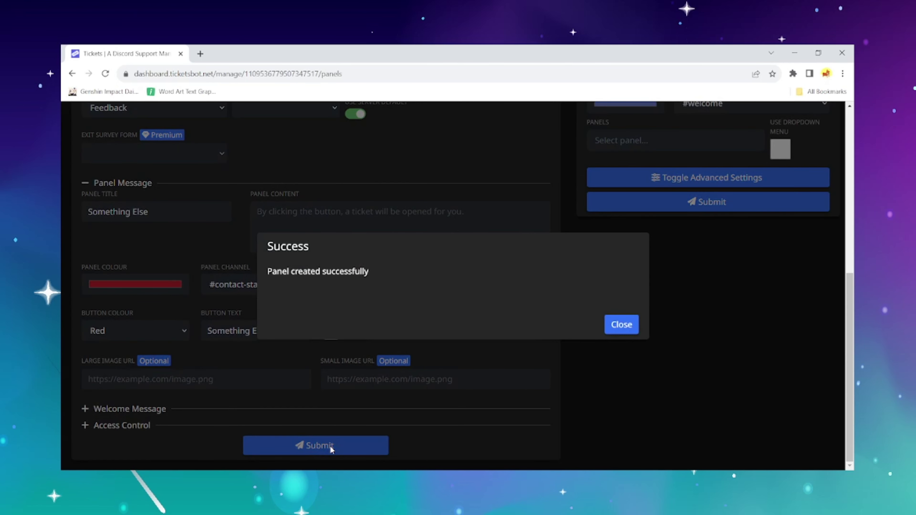
- Dismiss the panel creation confirmation and expand the Welcome Message section of the Create Panel form to review its settings
{"action": "left_click", "coordinate": [624, 324]}
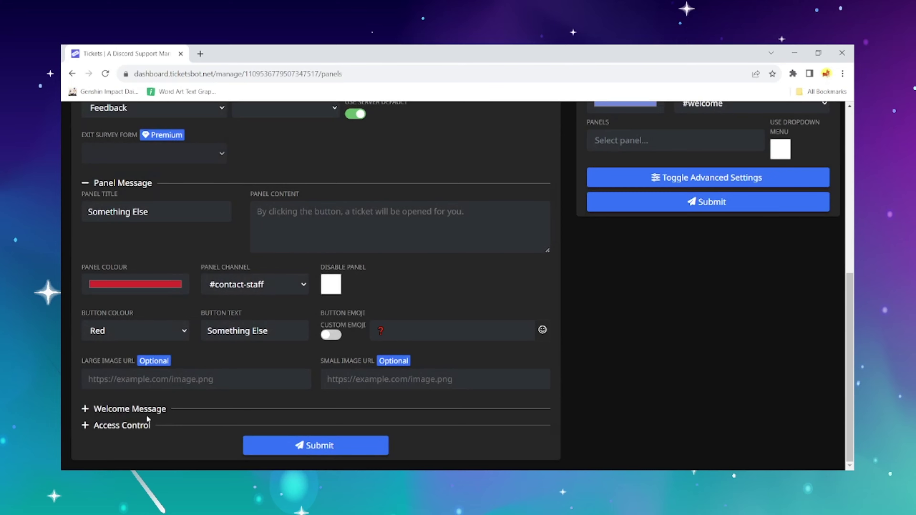
{"action": "left_click", "coordinate": [138, 411]}
{"action": "scroll", "coordinate": [576, 313], "scroll_direction": "down", "scroll_amount": 4}
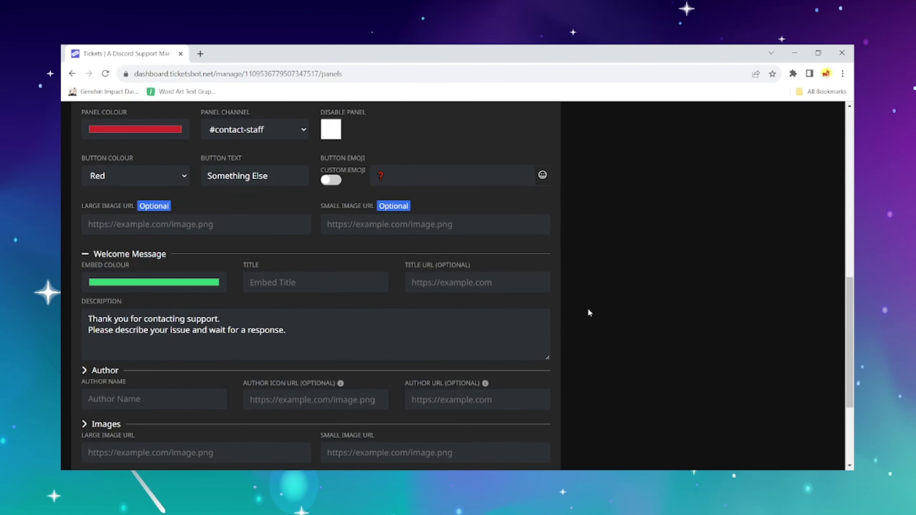
- Fill in the multi-panel with title "Contact Staff", content explaining private staff chats, a purple panel colour and the #contact-staff channel
{"action": "scroll", "coordinate": [589, 313], "scroll_direction": "up", "scroll_amount": 10}
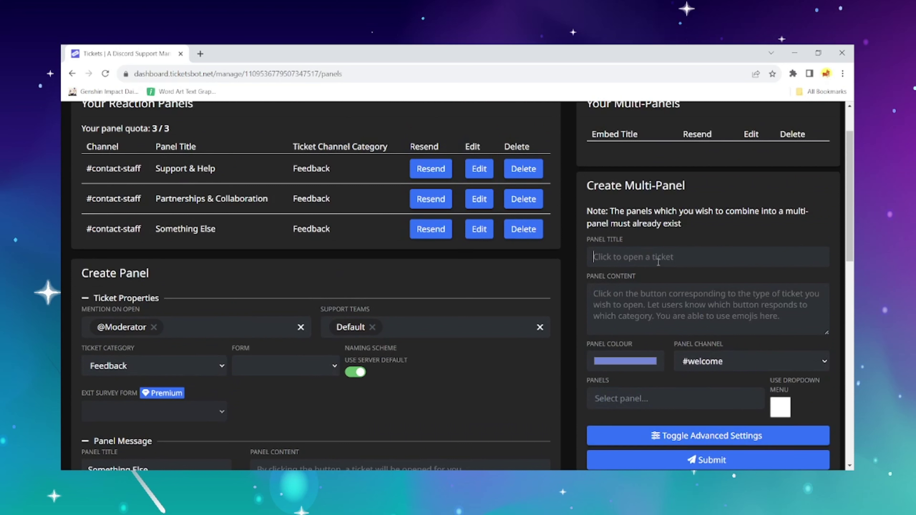
{"action": "type", "text": "Contact Staff"}
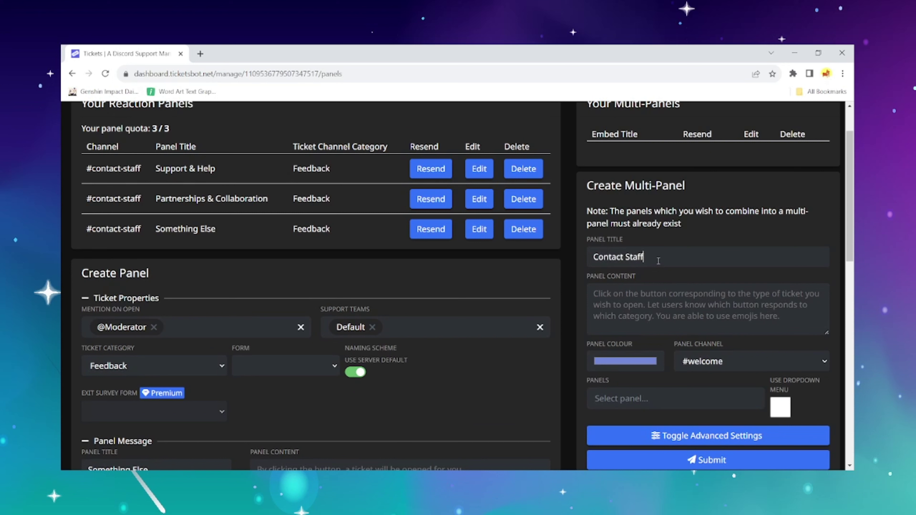
{"action": "type", "text": "Click on the button corresponding to the type of ticket you wish to open and a private chat with staff will open.  A new channel will appear with just yourself and the staff team to directly voice your concerns."}
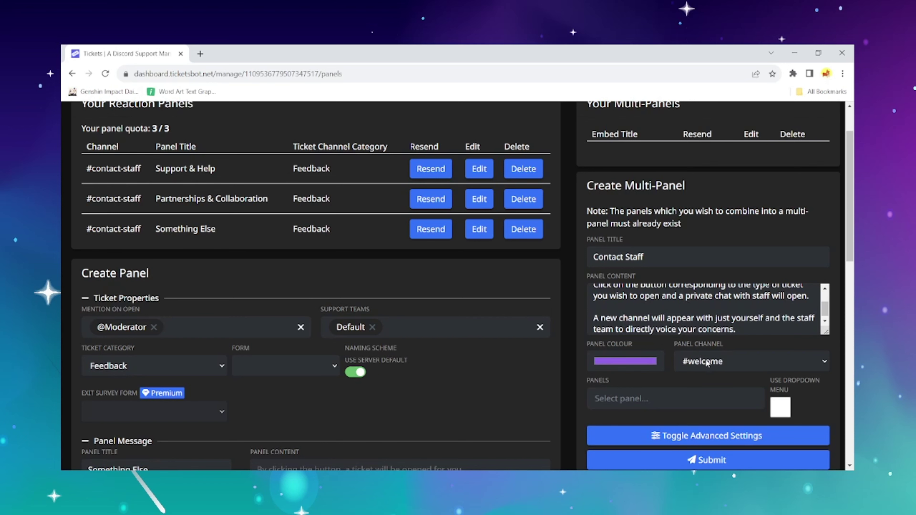
{"action": "left_click", "coordinate": [716, 231]}
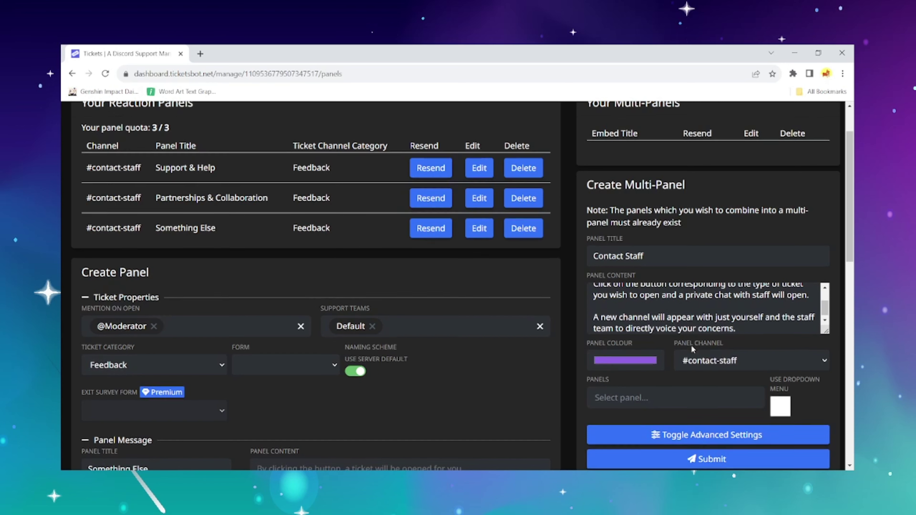
- Add the Support & Help, Partnerships & Collaboration and Something Else panels to the multi-panel
{"action": "scroll", "coordinate": [646, 339], "scroll_direction": "down", "scroll_amount": 1}
{"action": "left_click", "coordinate": [639, 352]}
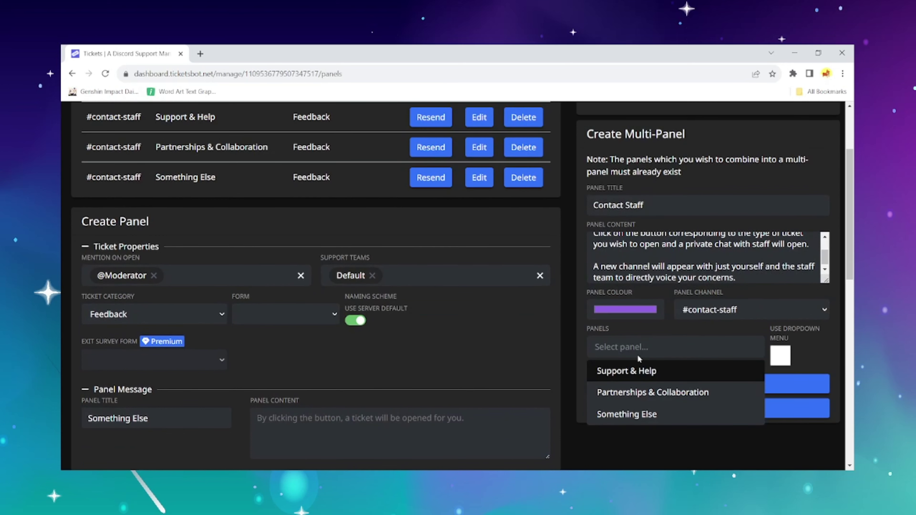
{"action": "left_click", "coordinate": [641, 372]}
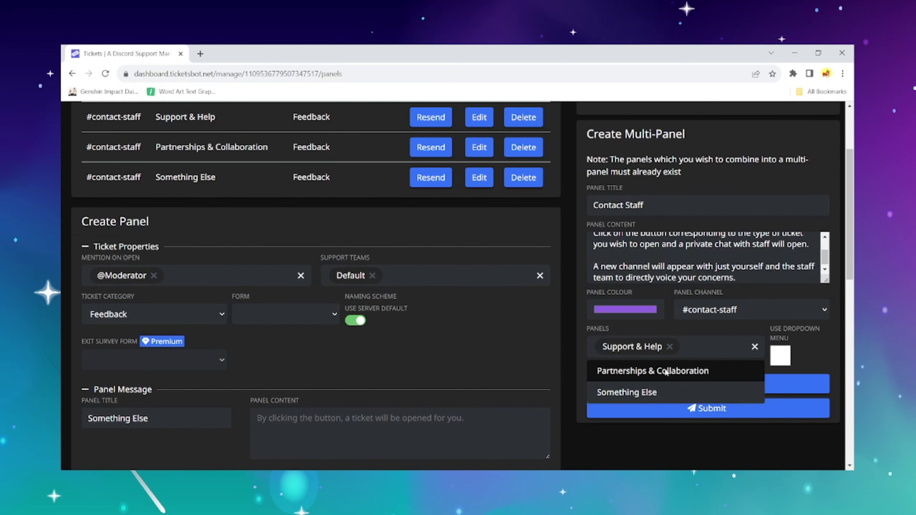
{"action": "left_click", "coordinate": [665, 372]}
{"action": "left_click", "coordinate": [732, 349]}
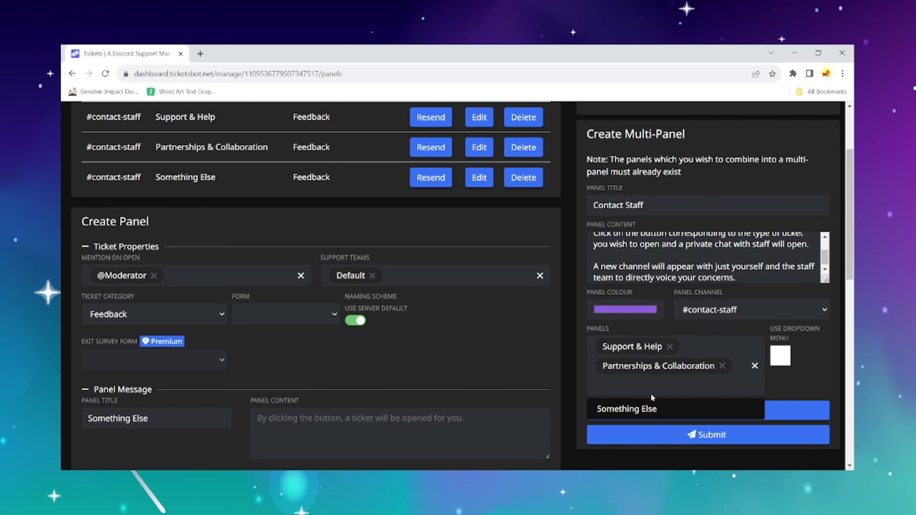
{"action": "left_click", "coordinate": [639, 410]}
- Enable the dropdown menu option for the multi-panel, submit it and dismiss the confirmation
{"action": "scroll", "coordinate": [694, 389], "scroll_direction": "down", "scroll_amount": 1}
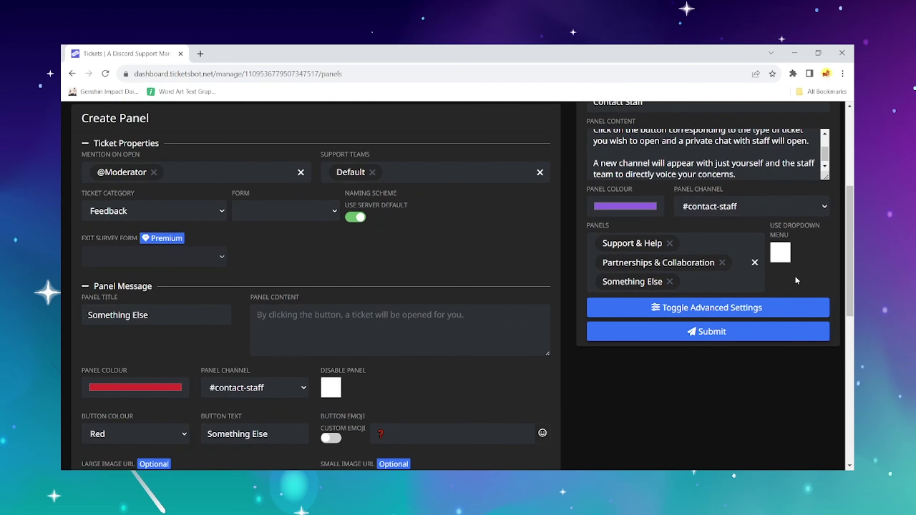
{"action": "left_click", "coordinate": [784, 255]}
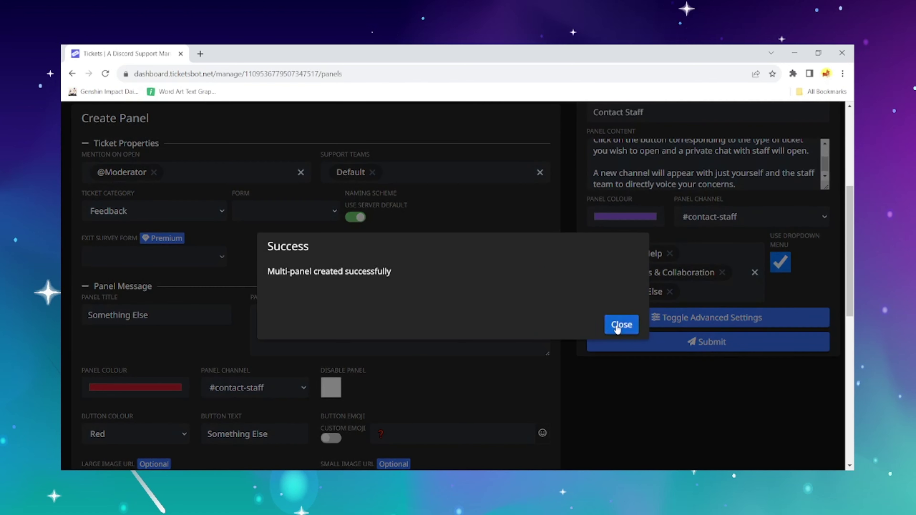
{"action": "left_click", "coordinate": [622, 324]}
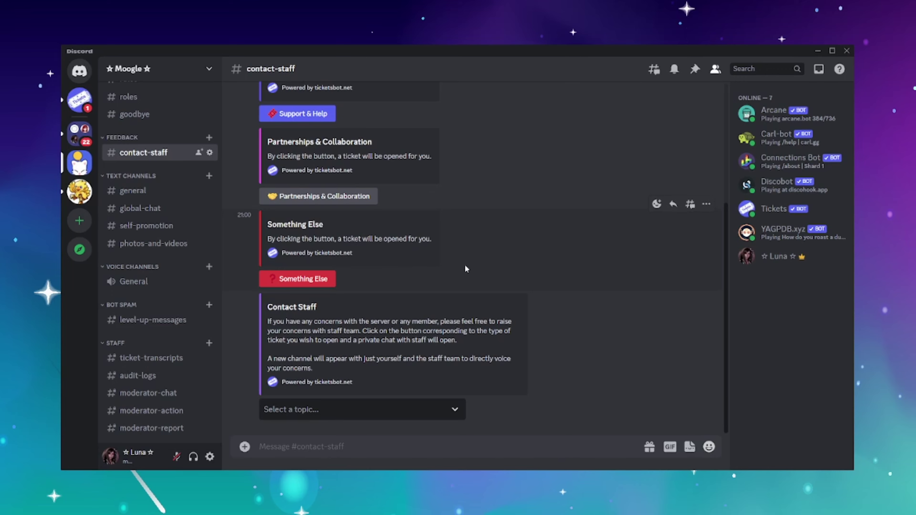
- In Discord's #contact-staff channel, delete the standalone Support & Help, Partnerships & Collaboration and Something Else panel messages
{"action": "scroll", "coordinate": [469, 264], "scroll_direction": "up", "scroll_amount": 5}
{"action": "left_click", "coordinate": [708, 188]}
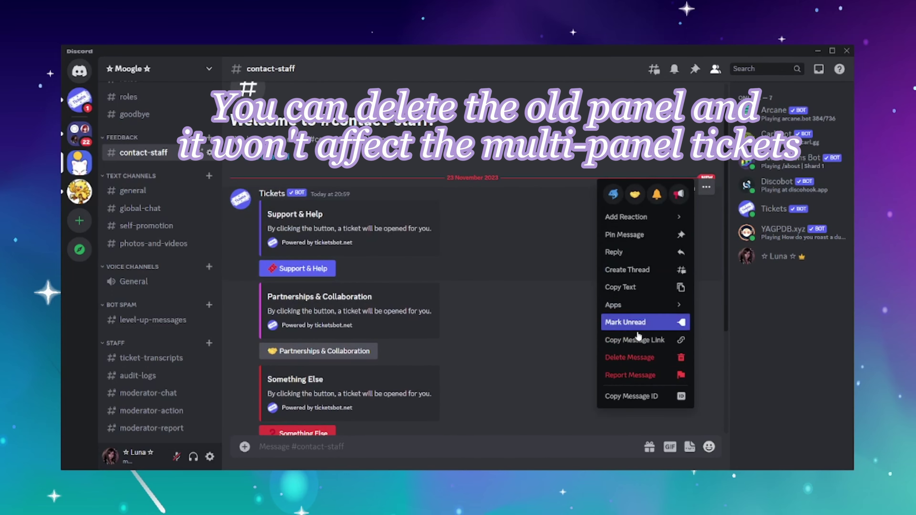
{"action": "left_click", "coordinate": [646, 352]}
{"action": "left_click", "coordinate": [544, 354]}
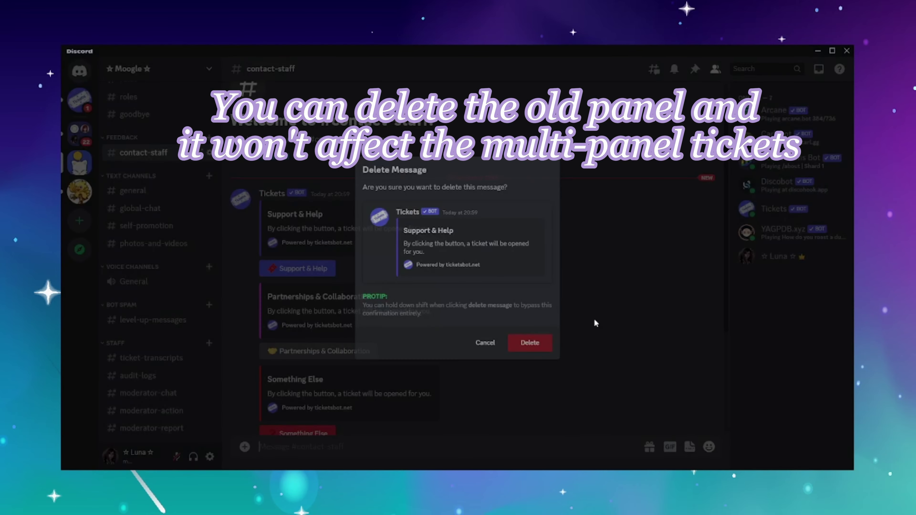
{"action": "left_click", "coordinate": [706, 187]}
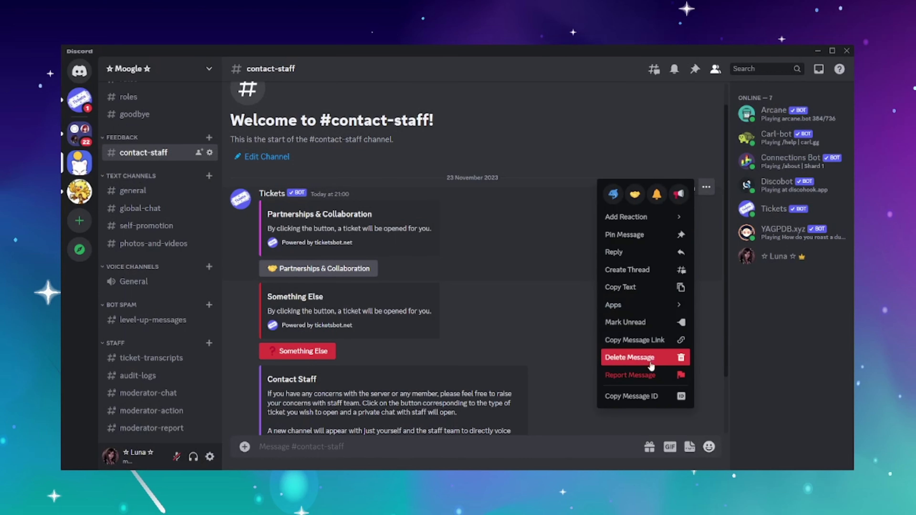
{"action": "left_click", "coordinate": [637, 357]}
{"action": "left_click", "coordinate": [543, 353]}
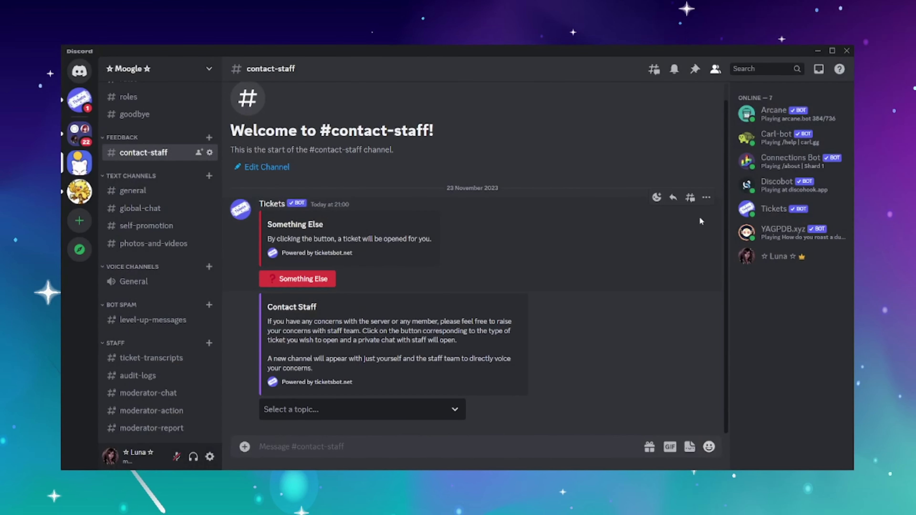
{"action": "left_click", "coordinate": [706, 197]}
{"action": "left_click", "coordinate": [639, 369]}
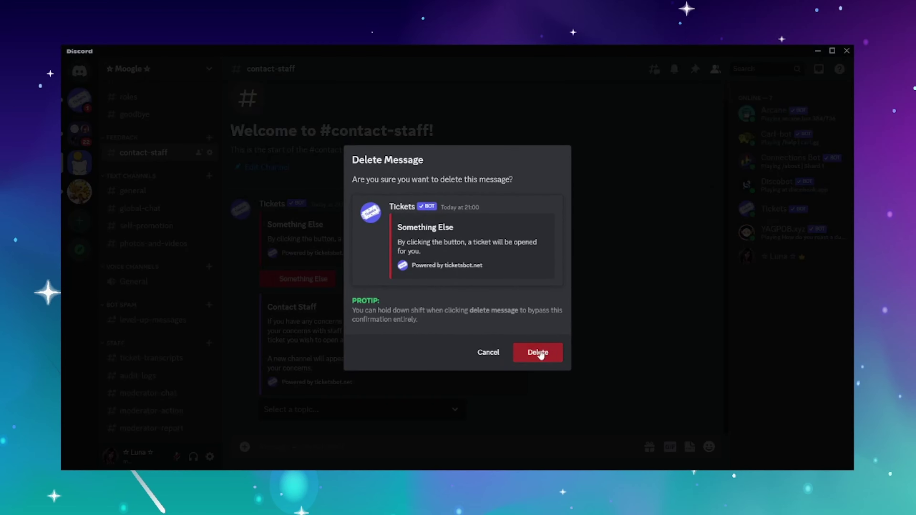
{"action": "left_click", "coordinate": [540, 353]}
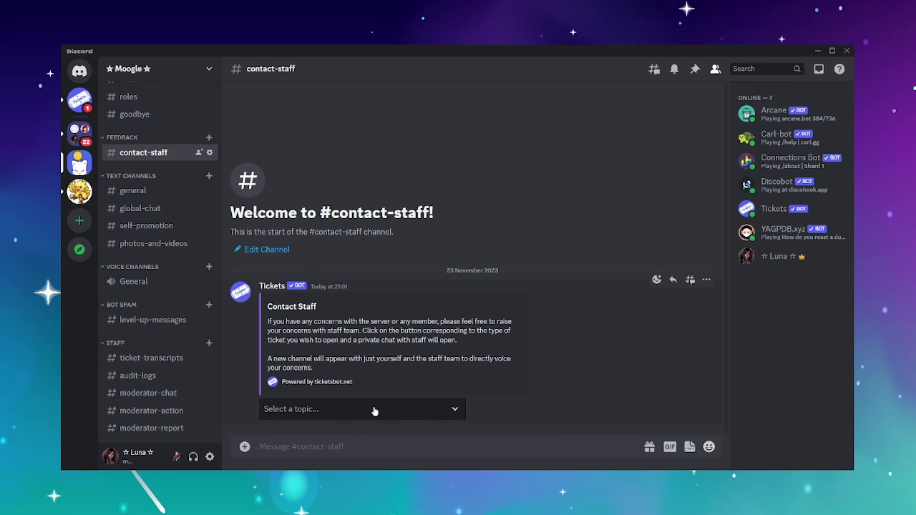
- Open a Support & Help ticket from the Contact Staff topic list and claim it in its new channel
{"action": "left_click", "coordinate": [375, 411]}
{"action": "left_click", "coordinate": [343, 354]}
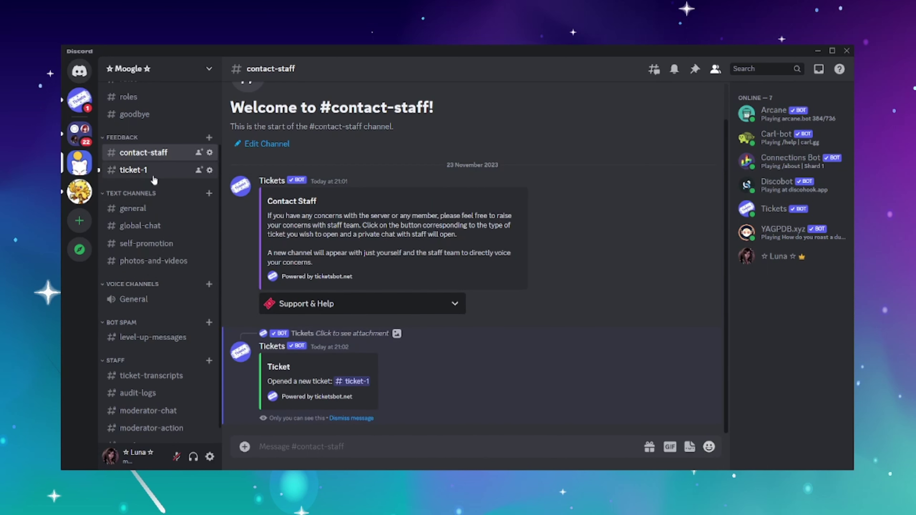
{"action": "left_click", "coordinate": [153, 171]}
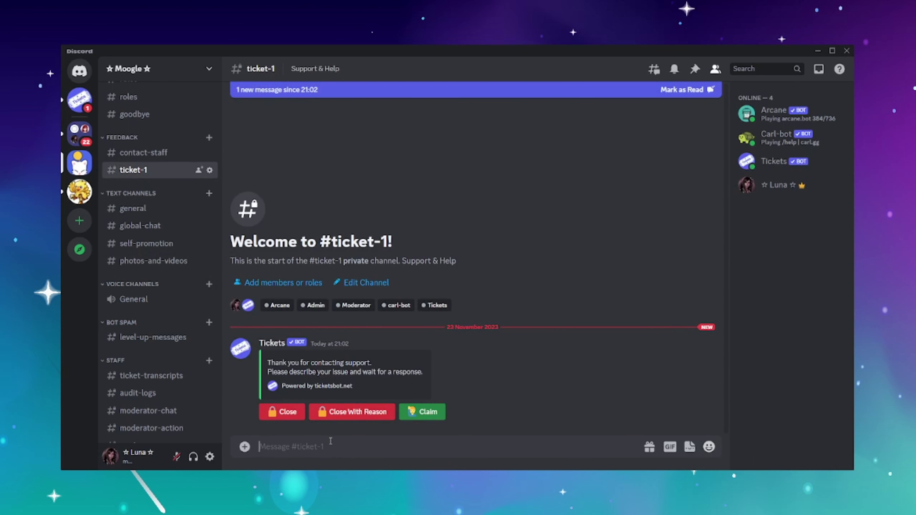
{"action": "left_click", "coordinate": [427, 412]}
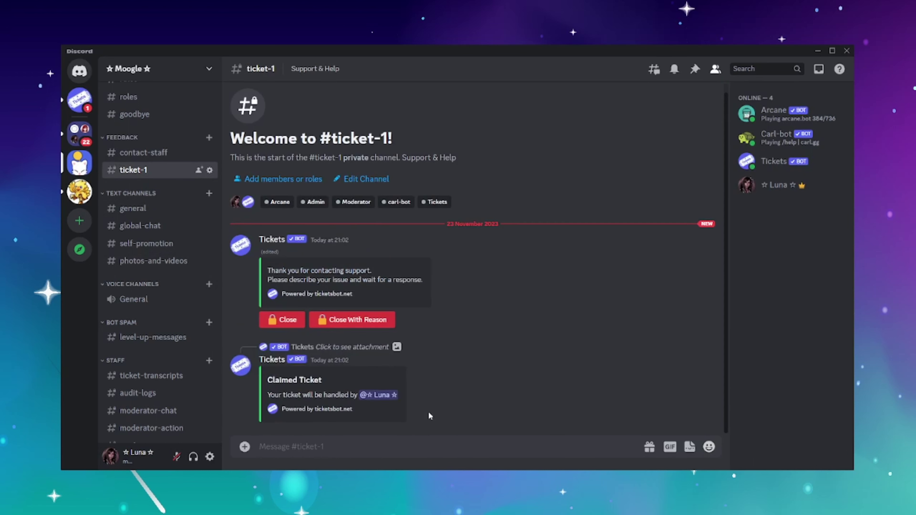
- Close the claimed ticket with the reason "Resolved" and view its record in the #ticket-transcripts channel
{"action": "left_click", "coordinate": [331, 320]}
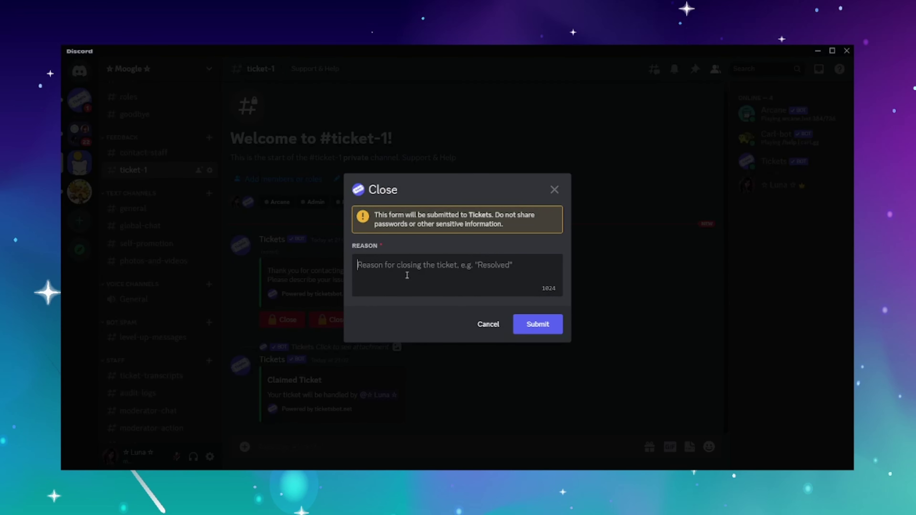
{"action": "type", "text": "Resolved"}
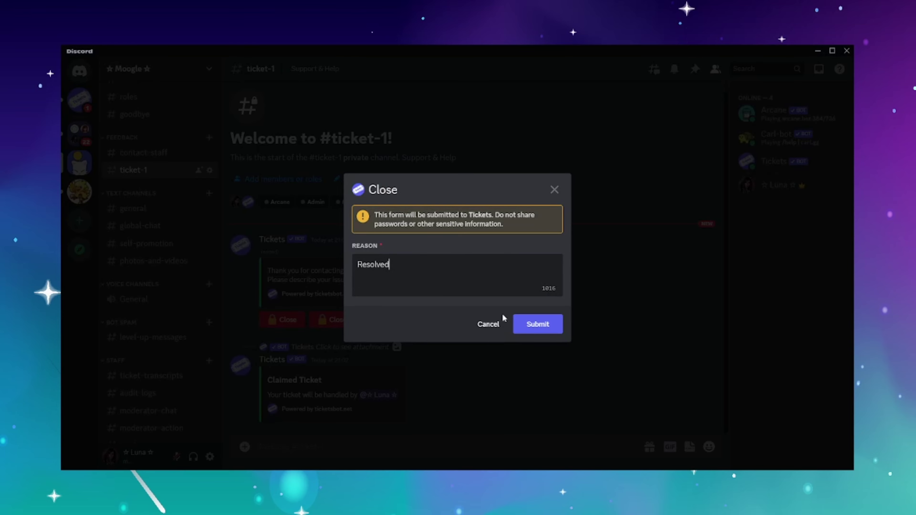
{"action": "left_click", "coordinate": [537, 324]}
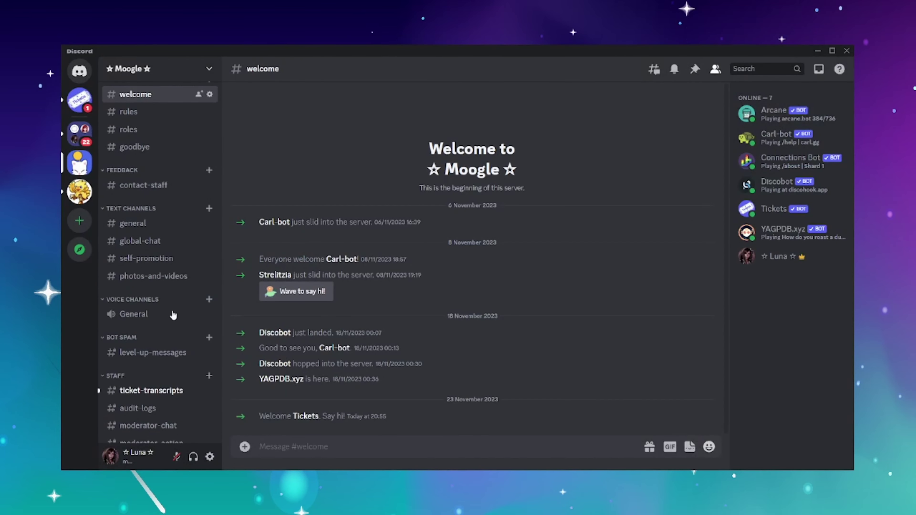
{"action": "left_click", "coordinate": [170, 391]}
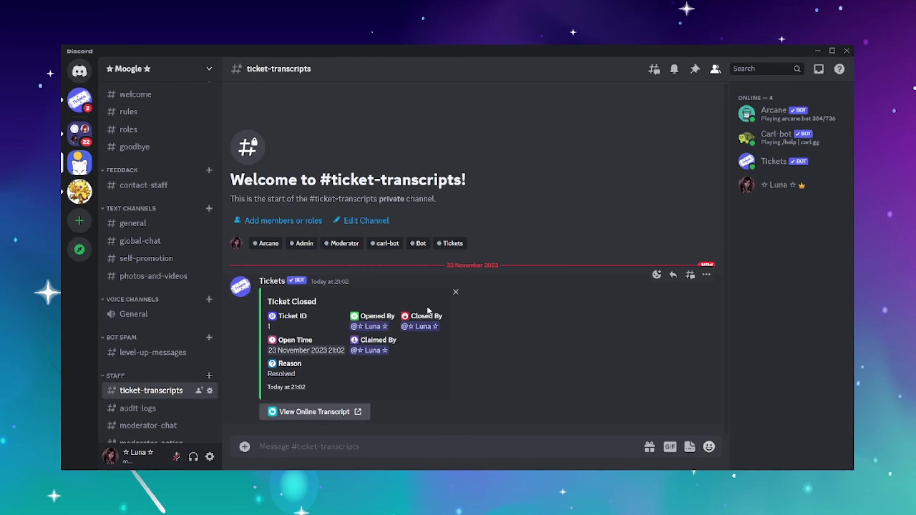